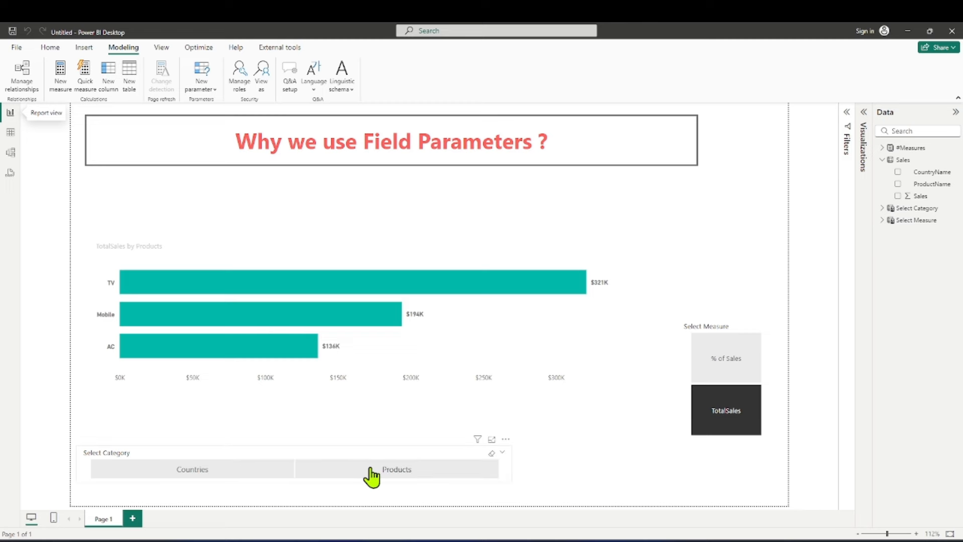
Switch the bar chart between the Countries and Products categories and show the % of Sales measure.
click(233, 479)
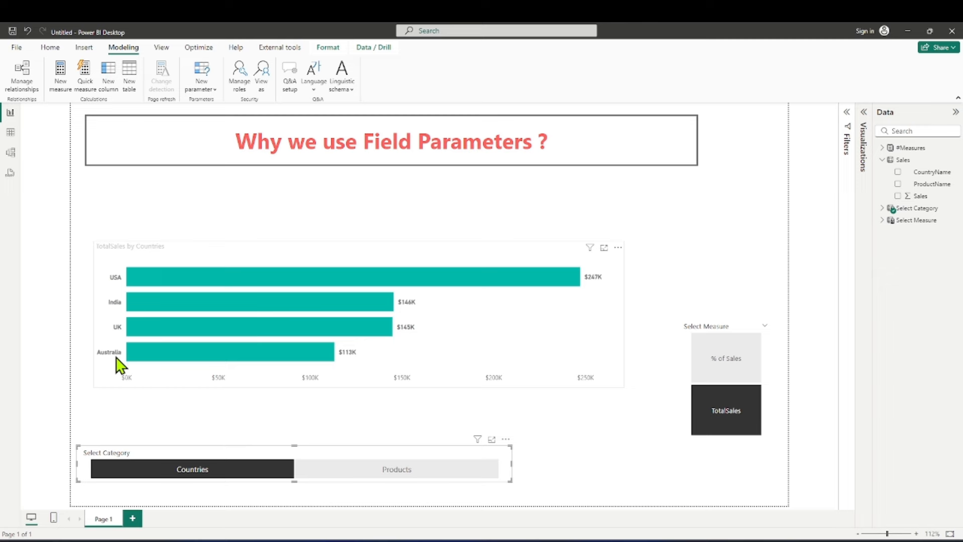
click(344, 472)
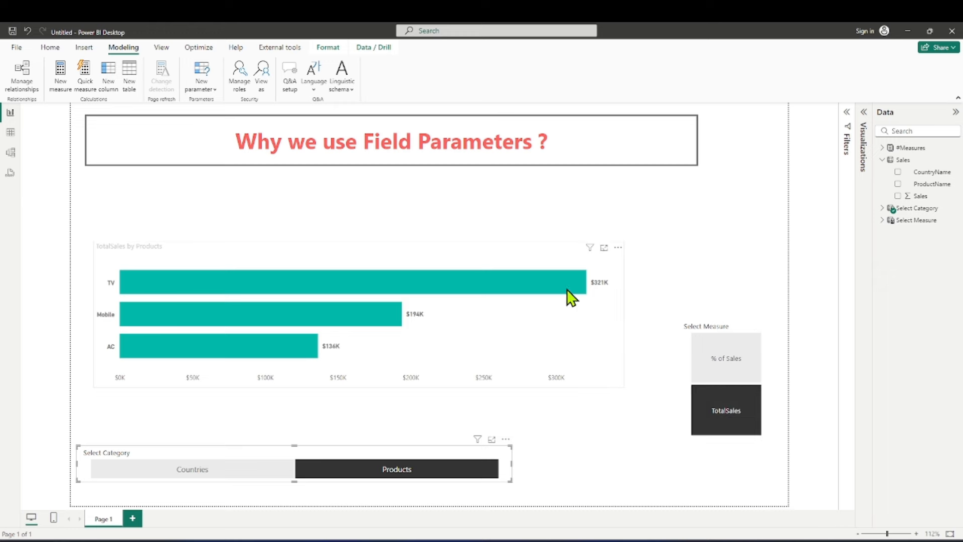
click(714, 369)
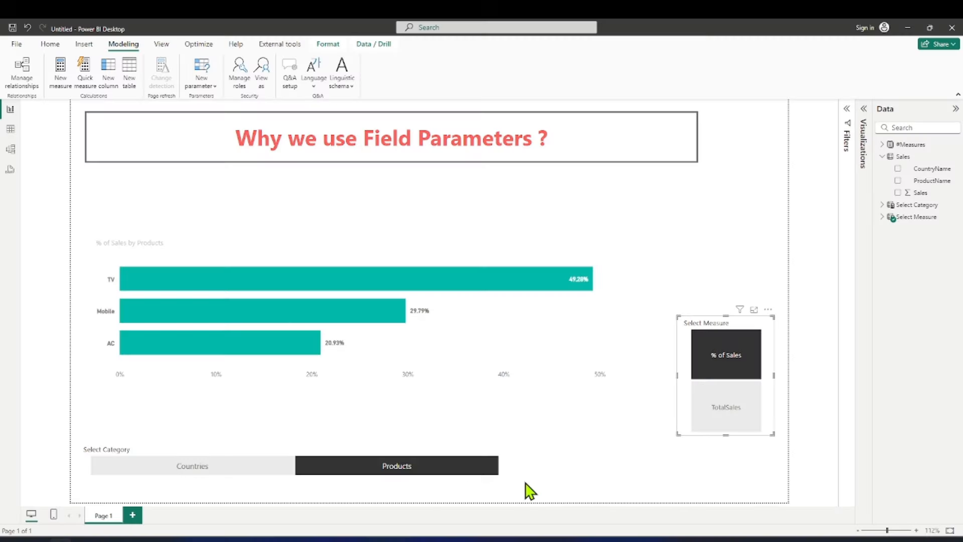
Remove the Select Measure slicer, the Select Category slicer and the bar chart from the report page.
click(768, 309)
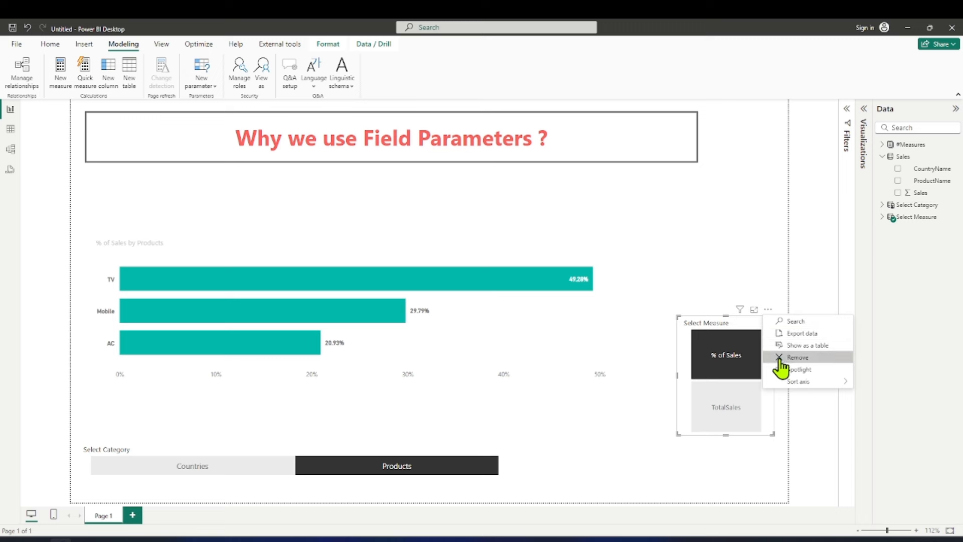
click(781, 357)
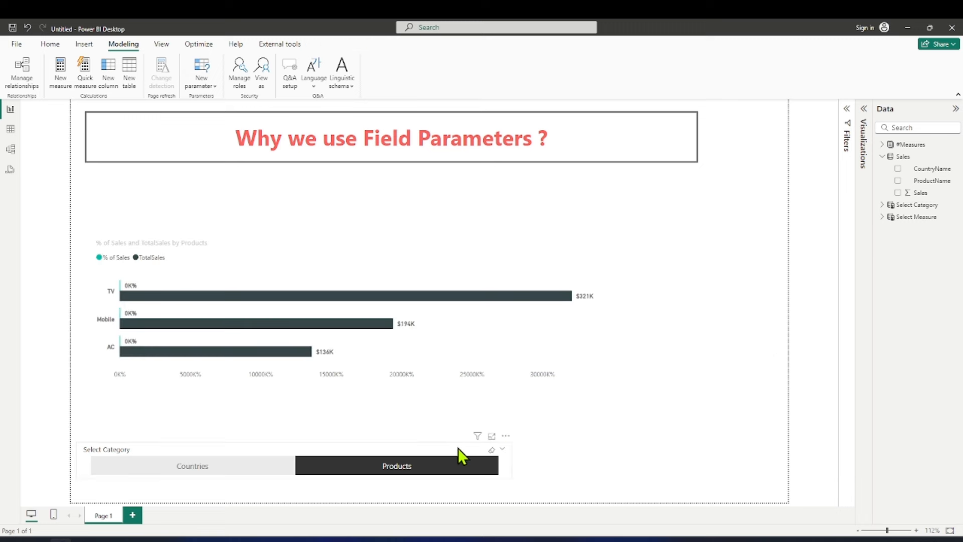
click(506, 436)
click(536, 484)
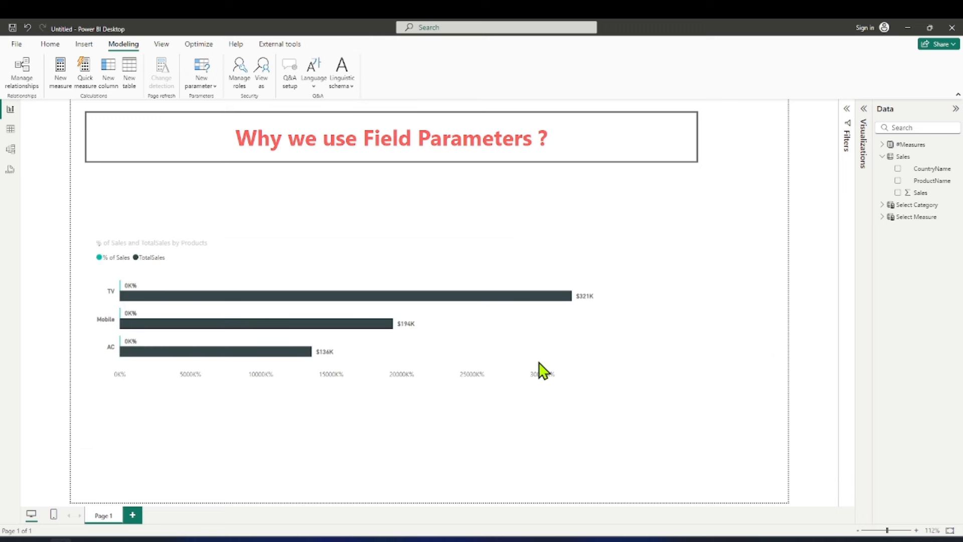
click(620, 247)
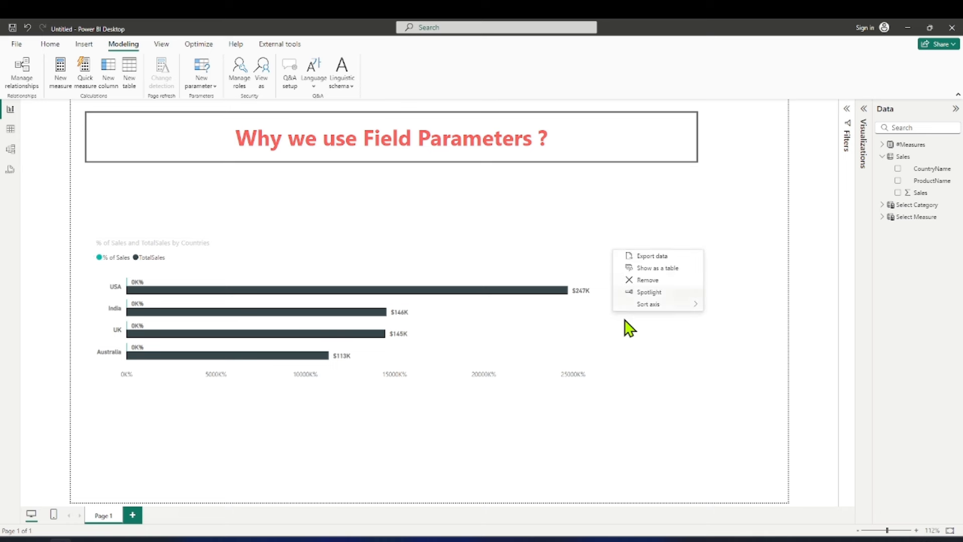
click(648, 280)
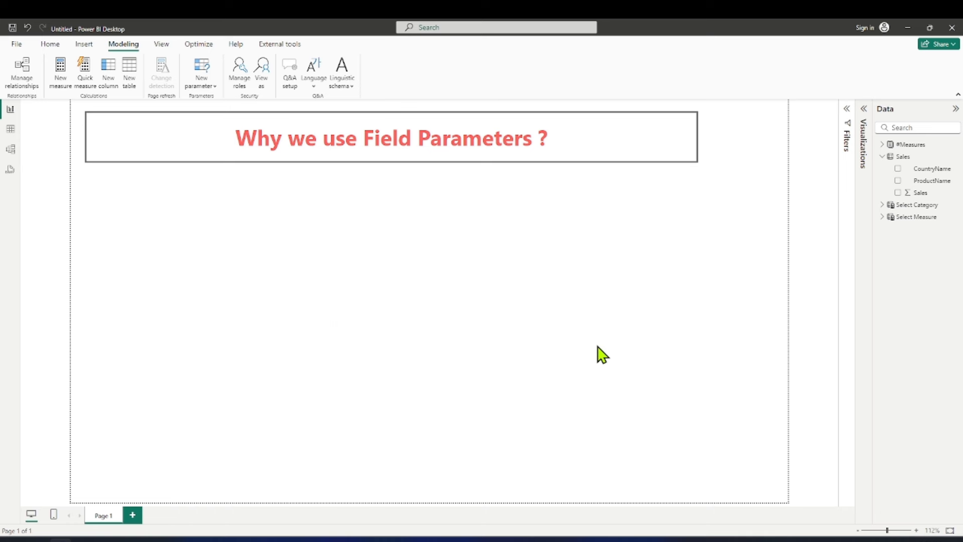
Delete the Select Category and Select Measure parameter tables from the model.
click(955, 206)
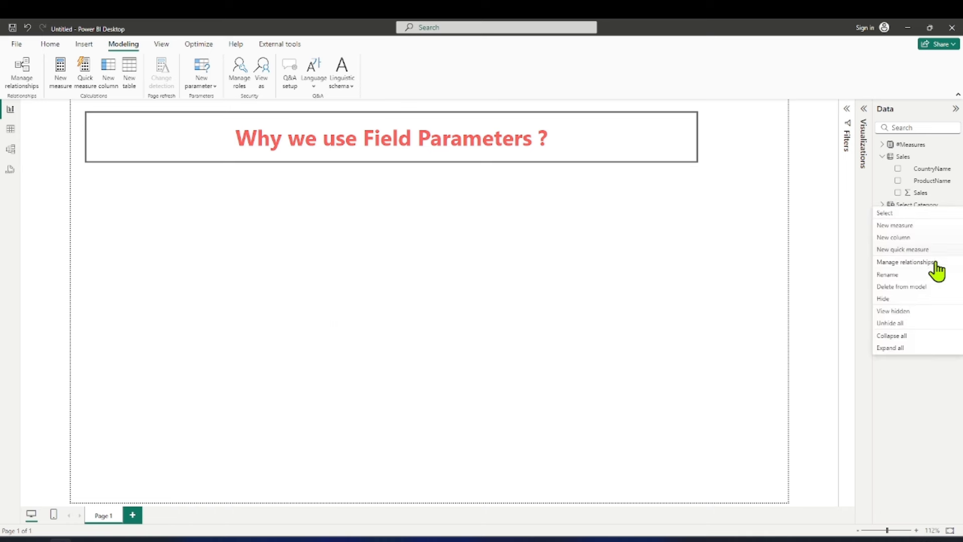
click(908, 288)
click(536, 303)
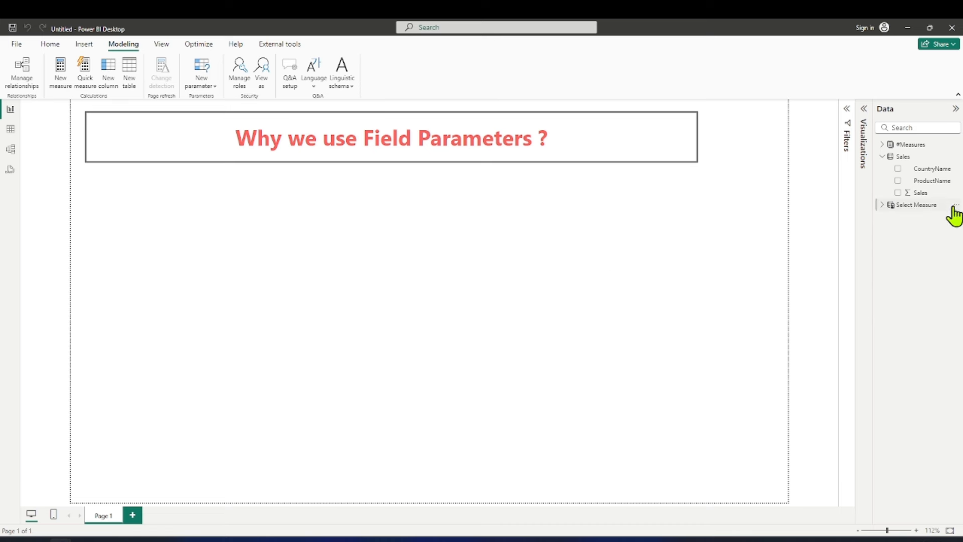
click(955, 207)
click(907, 289)
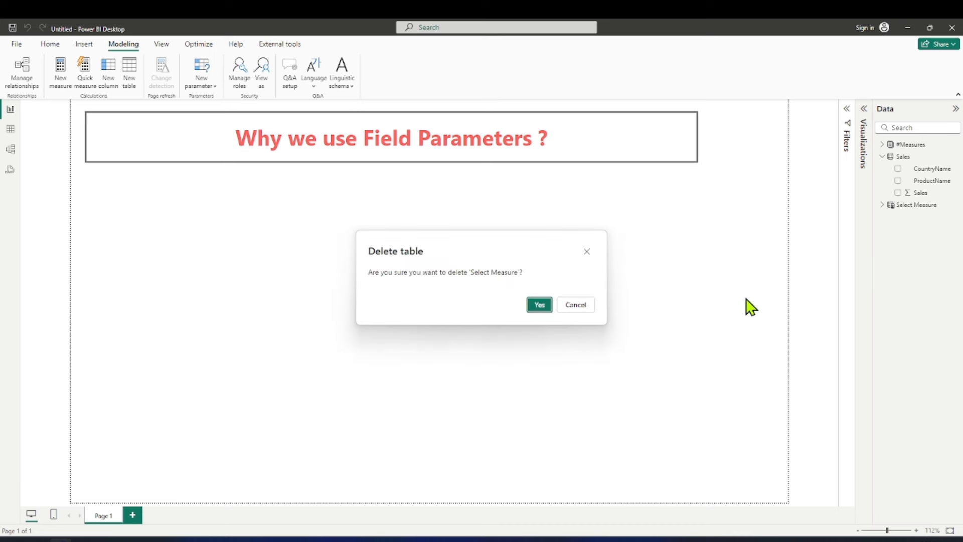
click(533, 305)
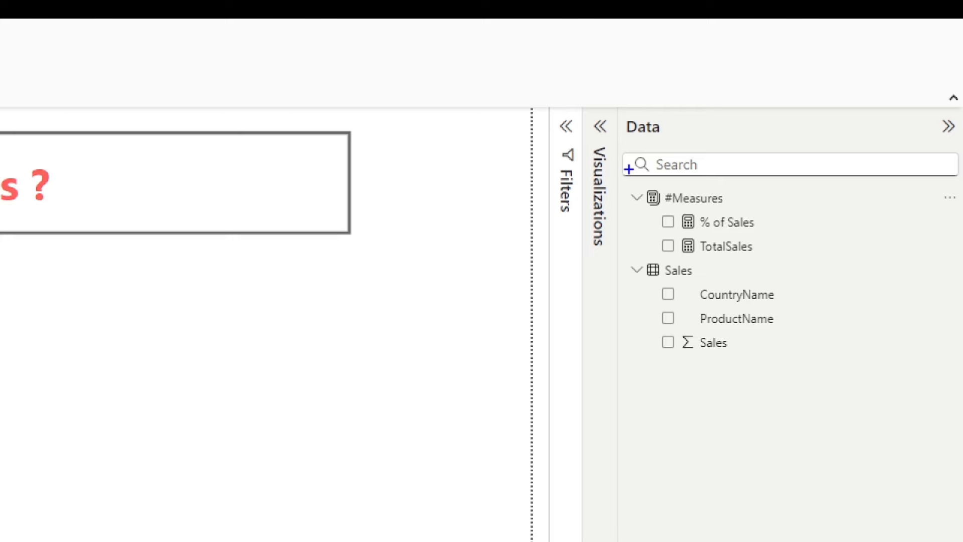
mouse_move(615, 162)
mouse_down()
mouse_move(820, 392)
mouse_move(828, 430)
mouse_up()
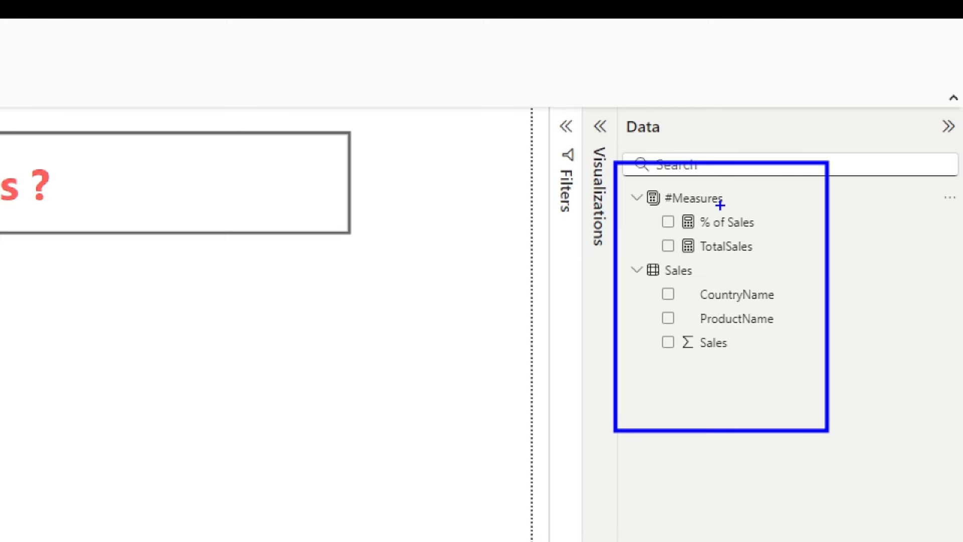
drag(727, 199, 761, 179)
mouse_move(766, 224)
mouse_down()
mouse_move(782, 223)
mouse_move(781, 249)
mouse_up()
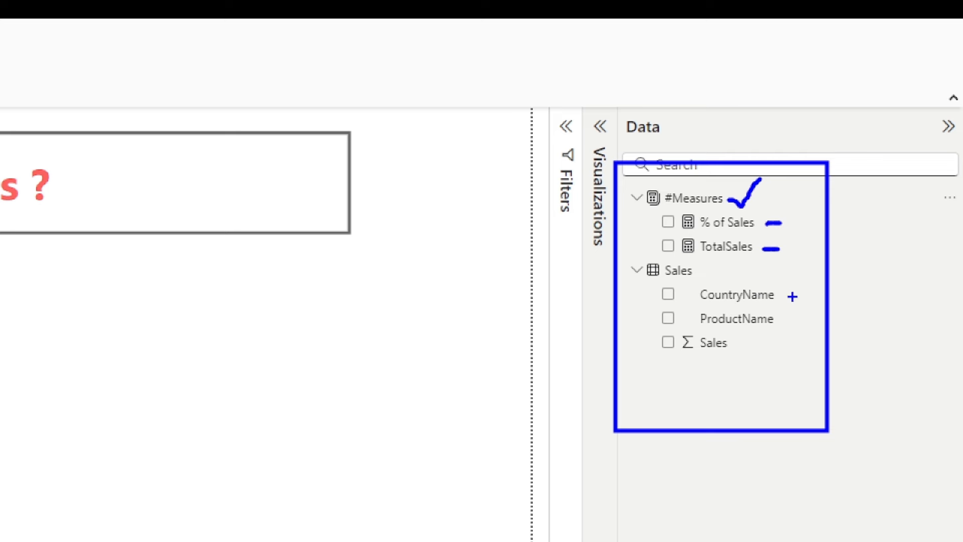
drag(785, 293, 812, 274)
drag(789, 324, 796, 317)
right_click(796, 317)
click(842, 100)
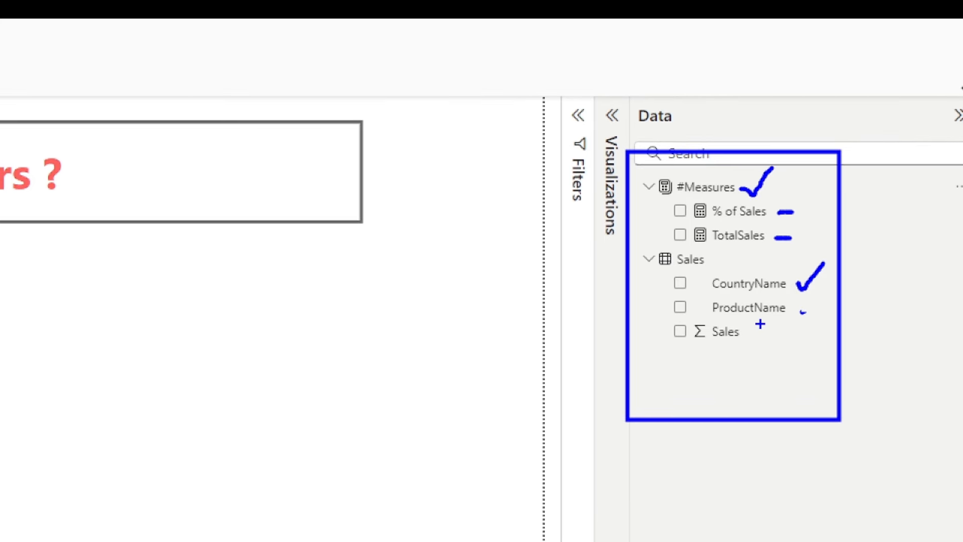
drag(755, 339, 804, 313)
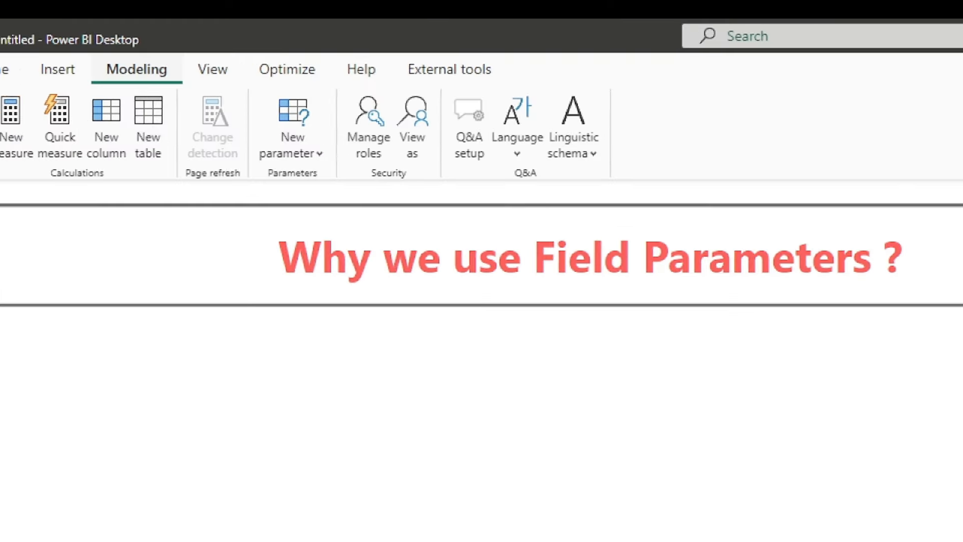
mouse_move(217, 79)
mouse_down()
mouse_move(291, 107)
mouse_move(321, 202)
mouse_up()
drag(154, 214, 212, 186)
mouse_move(188, 185)
mouse_down()
mouse_move(202, 185)
mouse_move(197, 208)
mouse_up()
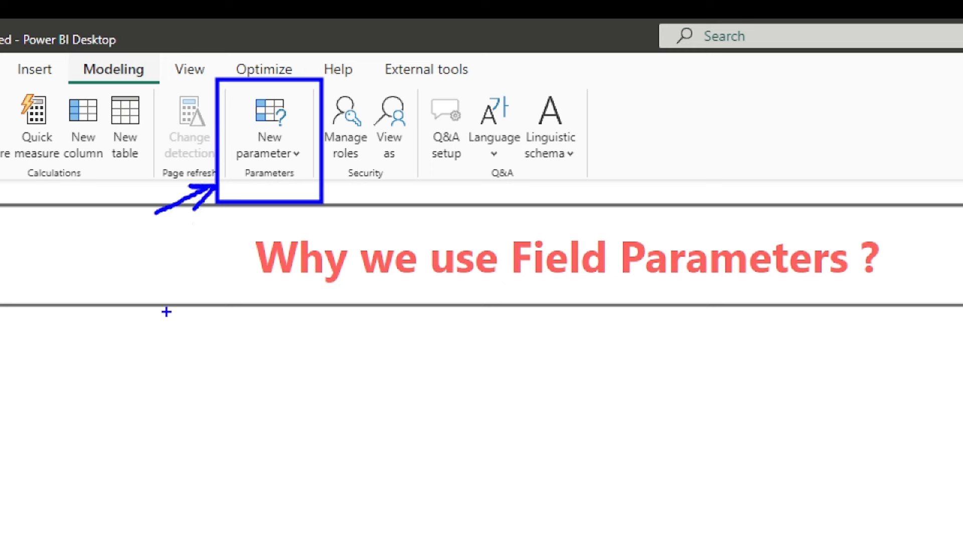
key(Escape)
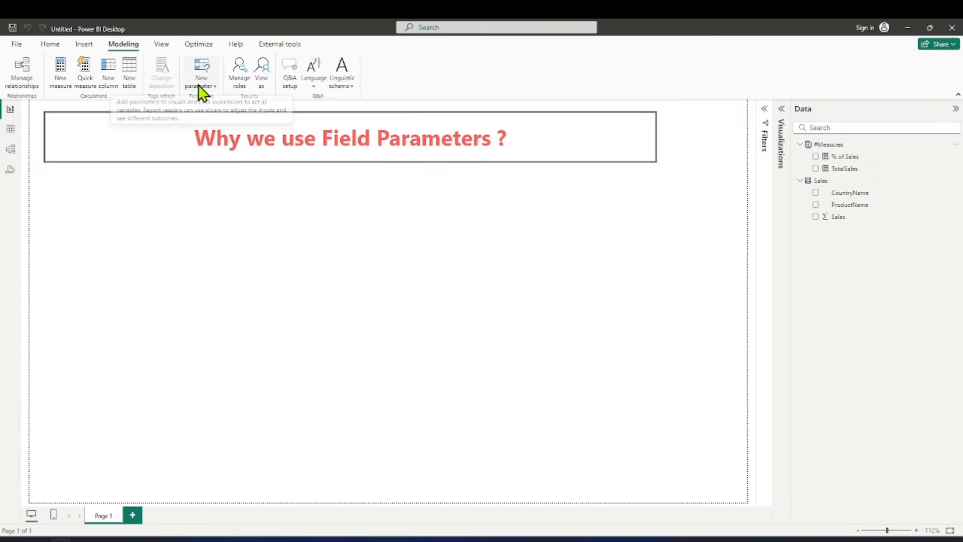
Start a new fields parameter and name it Select Specific Category.
click(198, 90)
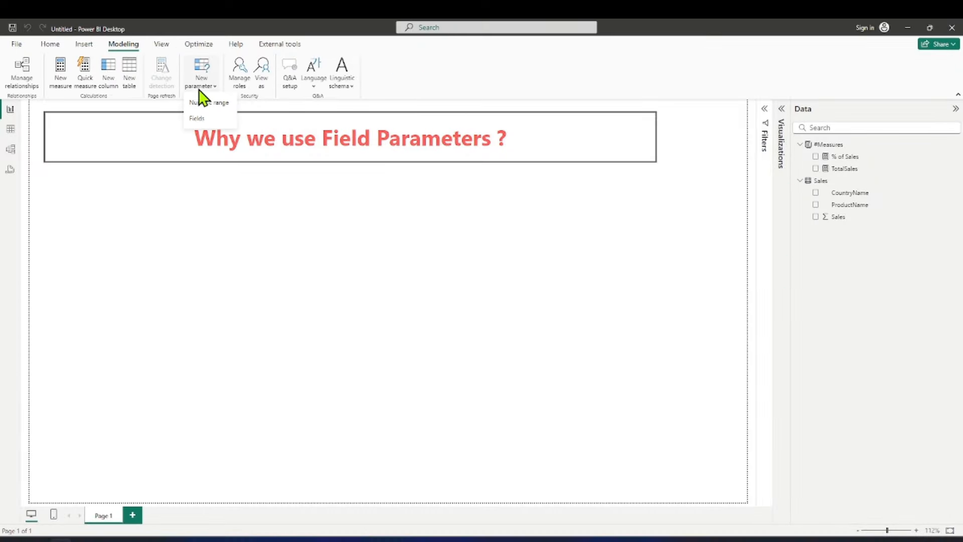
click(199, 119)
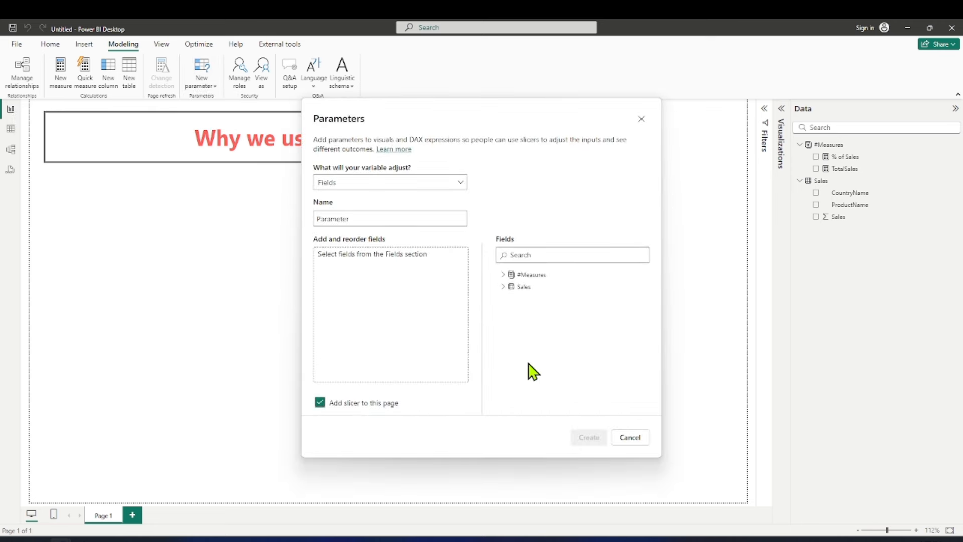
double_click(371, 219)
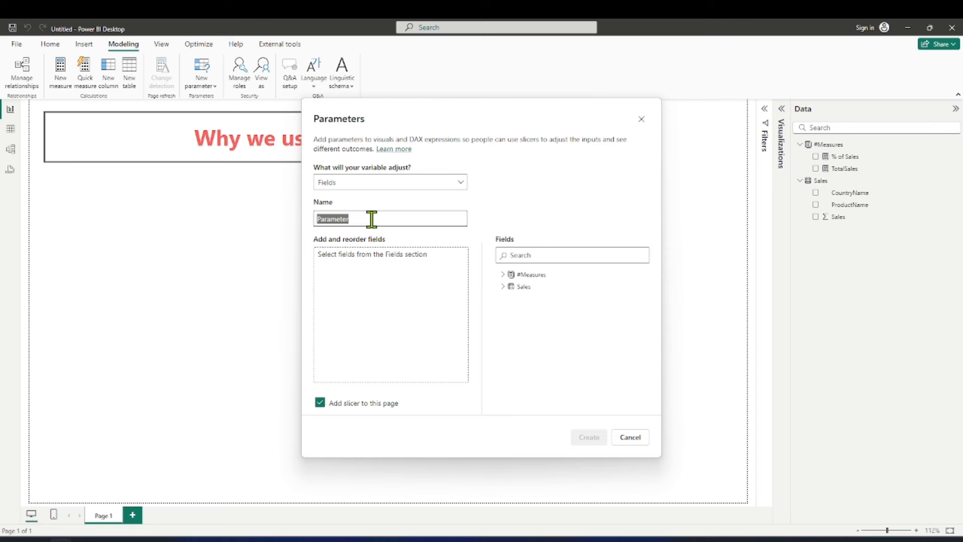
text(Select Specific Category)
Add the CountryName and ProductName fields from the Sales table to the parameter.
click(503, 286)
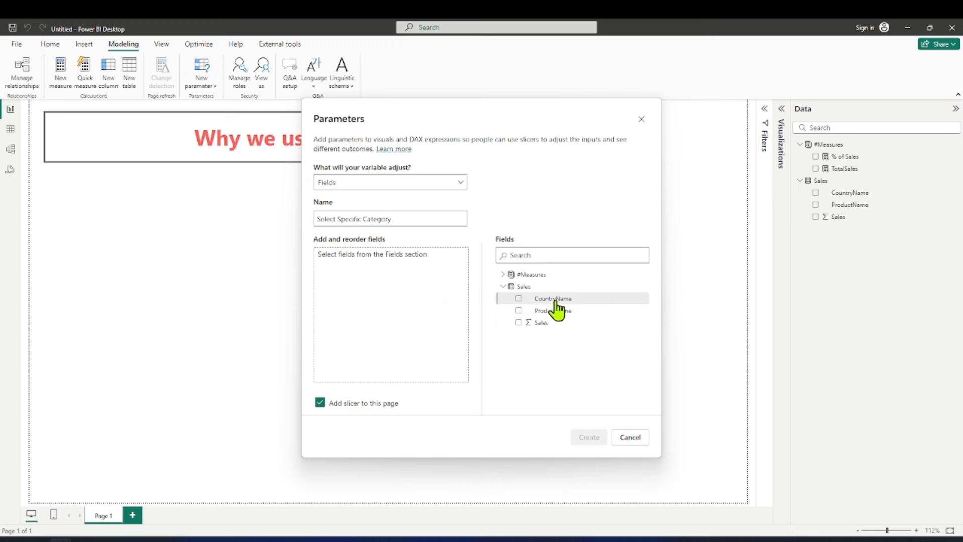
drag(555, 300, 389, 306)
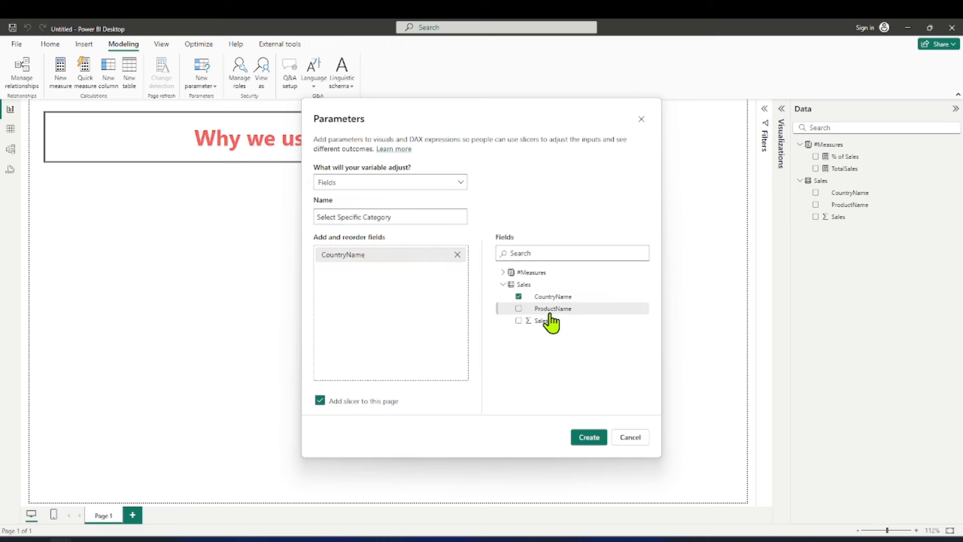
drag(550, 315, 377, 308)
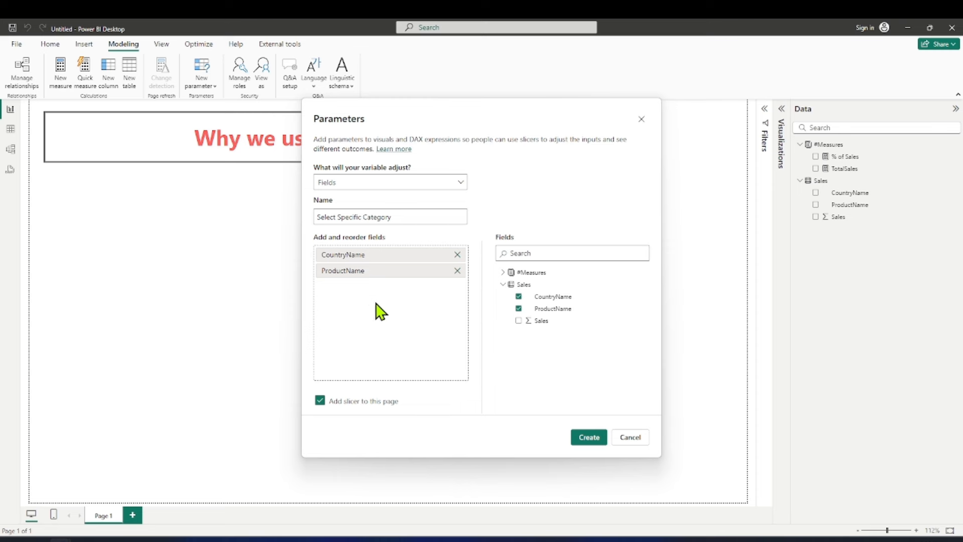
Rename the CountryName entry in the parameter's field list as Countries.
click(369, 255)
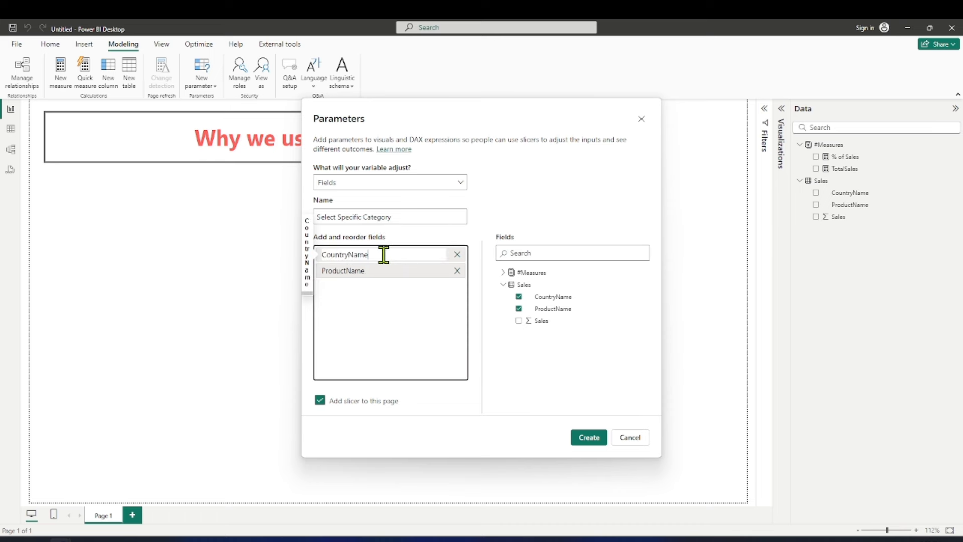
key(BackSpace)
key(BackSpace)
key(BackSpace)
key(BackSpace)
key(BackSpace)
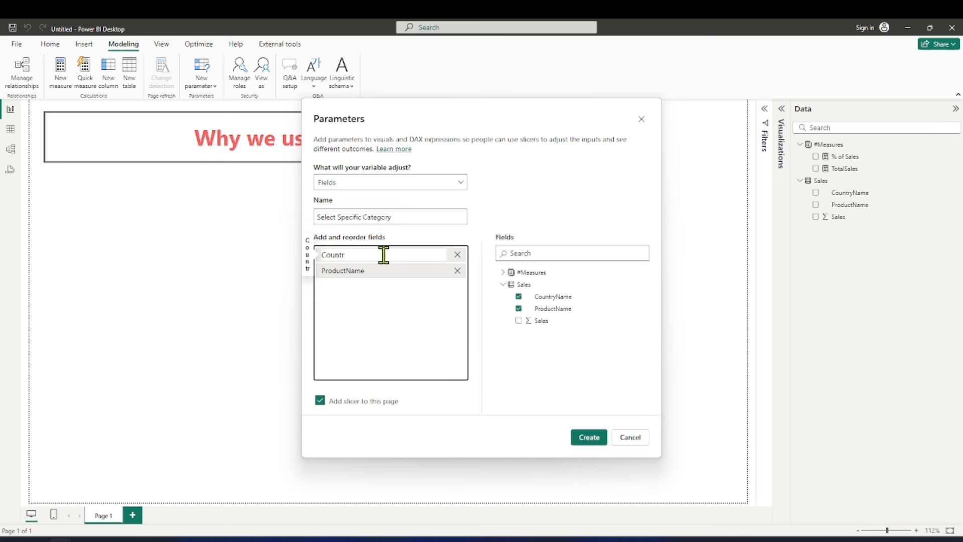
text(ies)
Rename the ProductName entry as Products and create the parameter with its slicer added to the page.
double_click(374, 271)
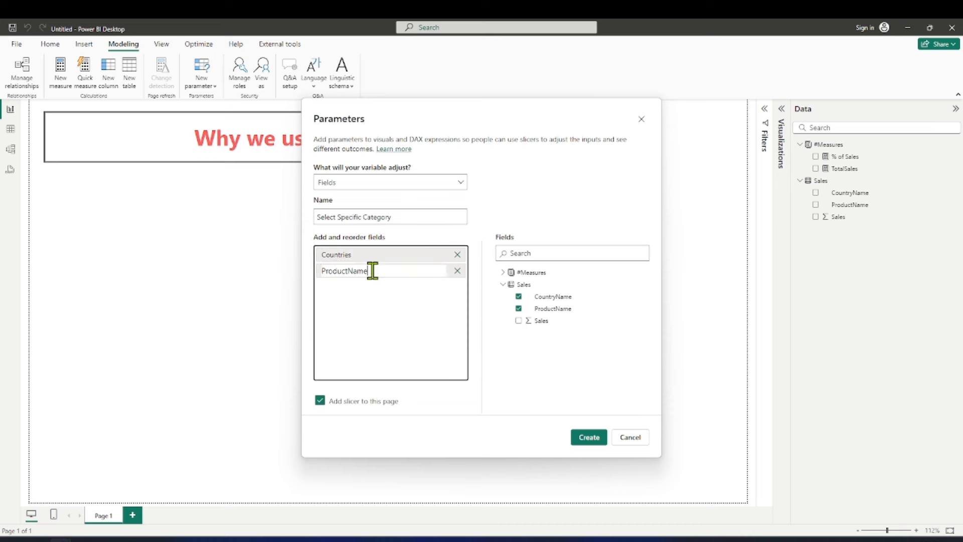
key(BackSpace)
key(BackSpace)
key(BackSpace)
key(BackSpace)
text(s)
click(340, 418)
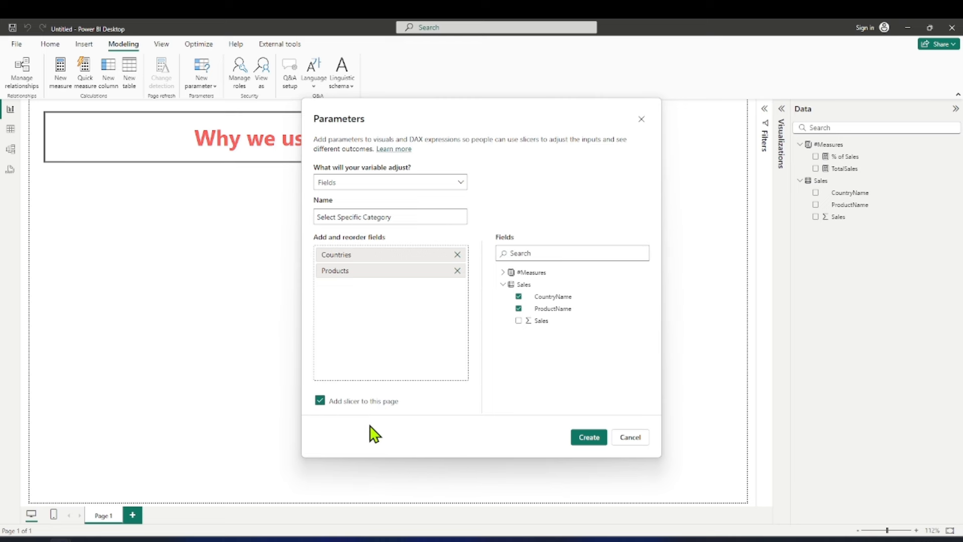
click(581, 440)
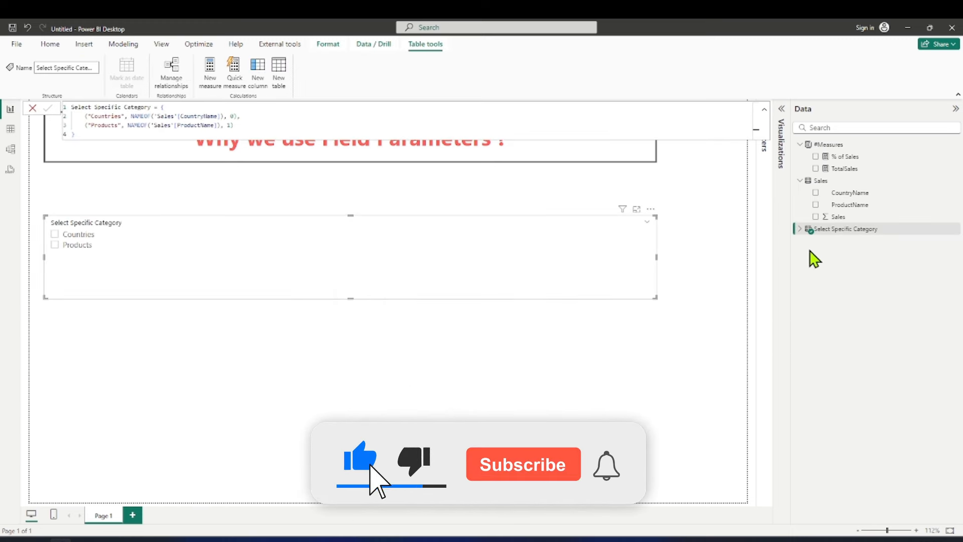
Expand the Select Specific Category table in the data model and examine its field and DAX definition.
click(799, 230)
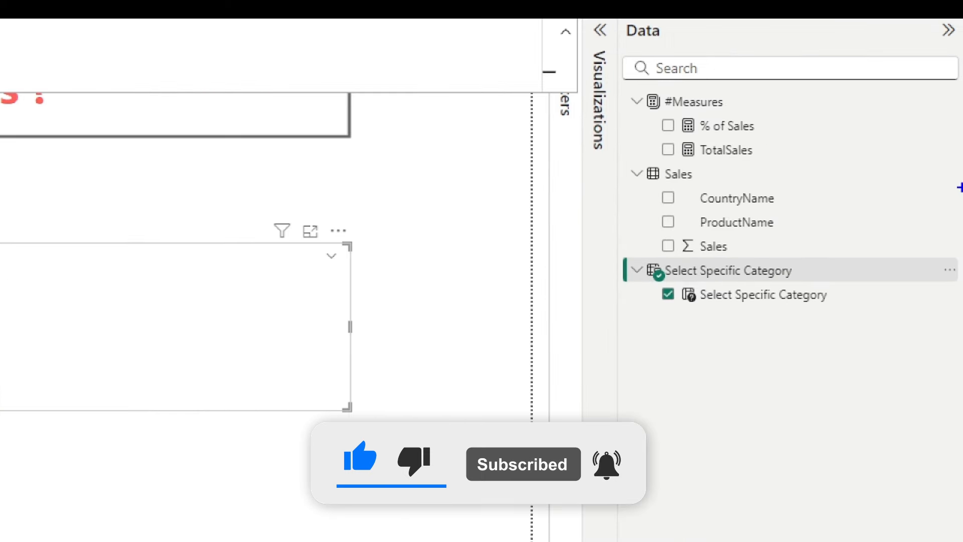
mouse_move(614, 249)
mouse_down()
mouse_move(890, 320)
mouse_move(874, 341)
mouse_up()
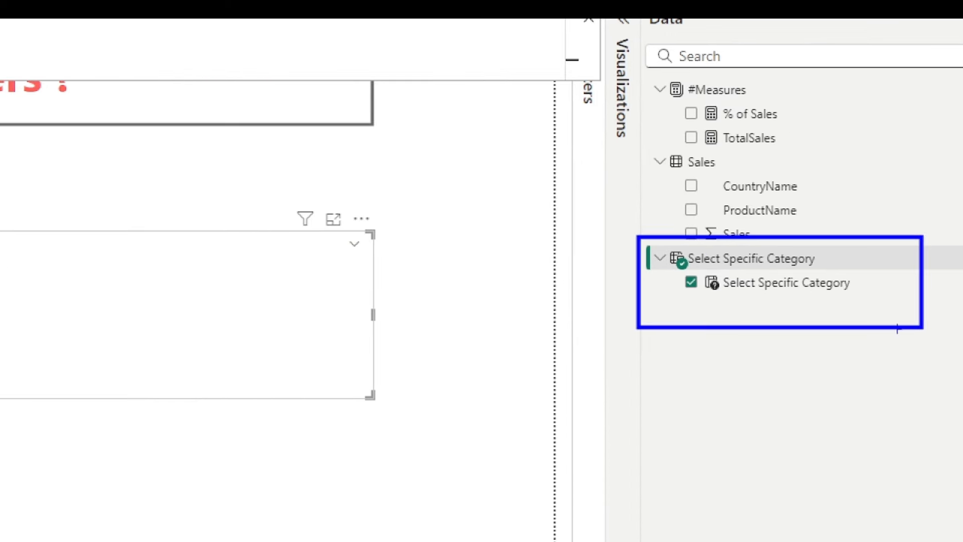
mouse_move(540, 290)
mouse_down()
mouse_move(647, 290)
mouse_move(627, 300)
mouse_up()
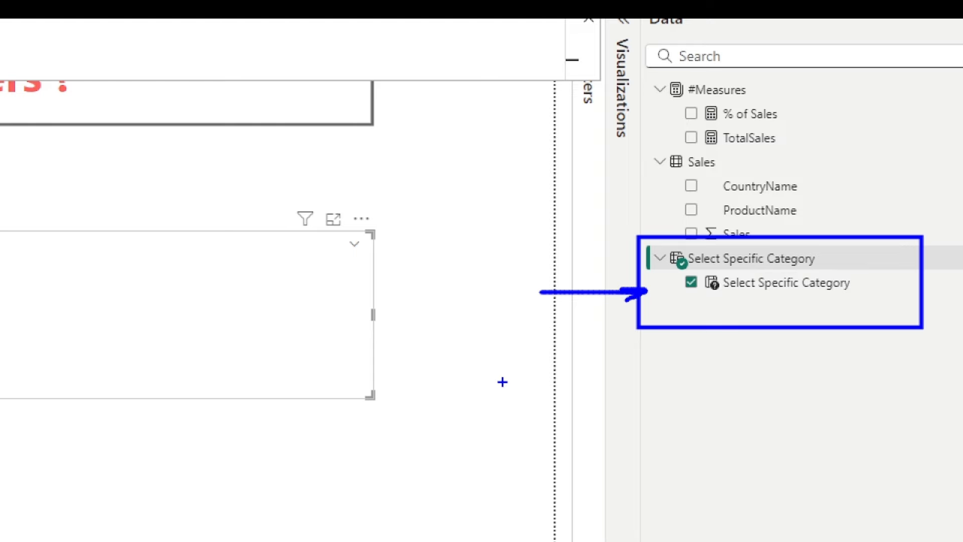
key(Escape)
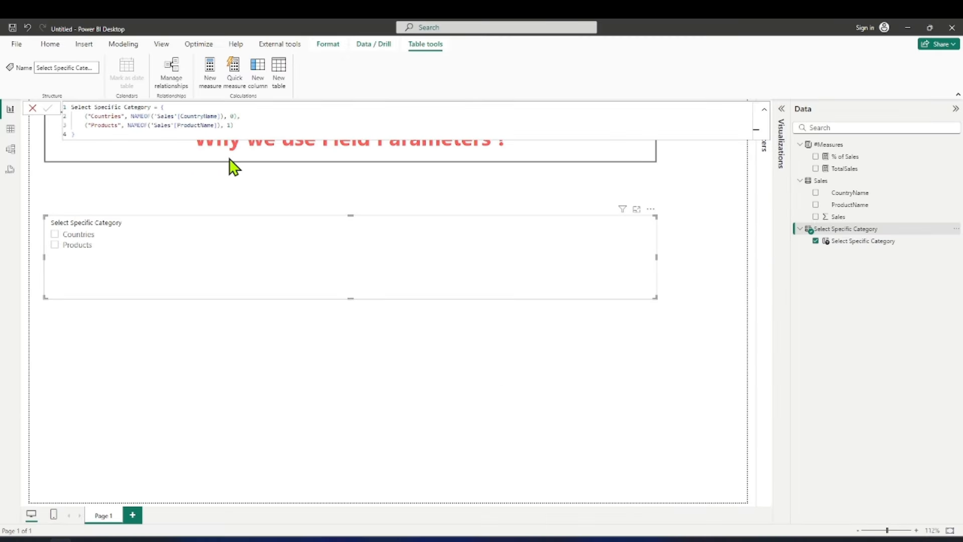
drag(71, 107, 103, 133)
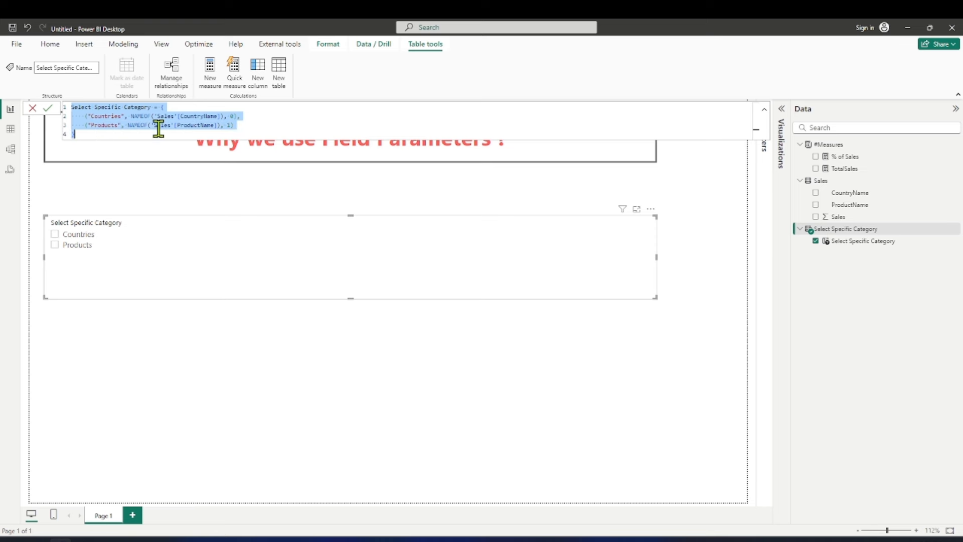
click(86, 324)
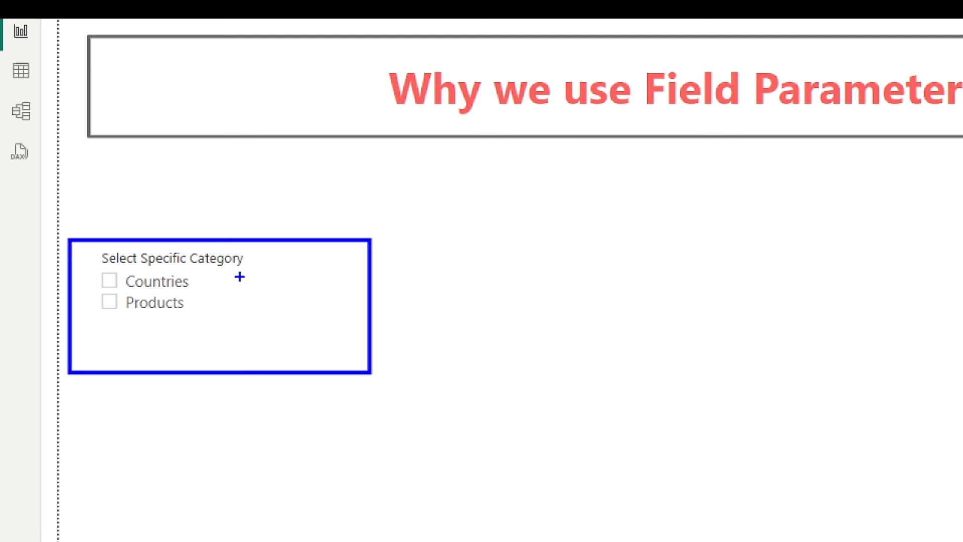
drag(196, 287, 225, 281)
drag(192, 315, 237, 298)
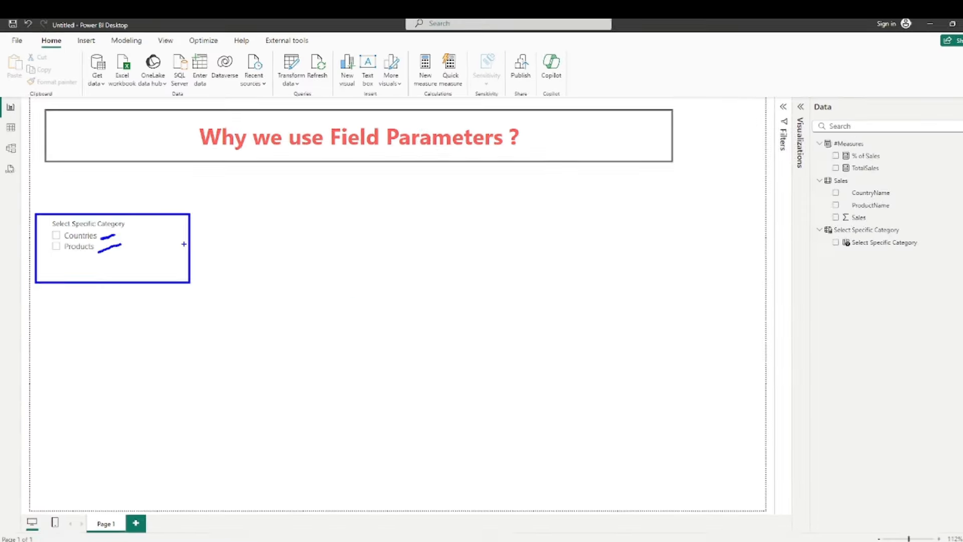
key(Escape)
drag(656, 297, 176, 269)
click(271, 276)
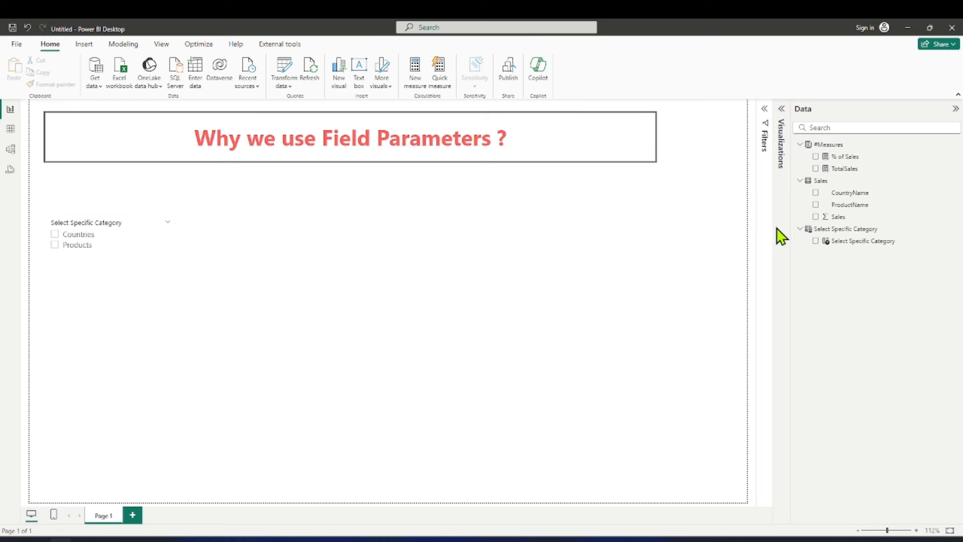
Add a clustered bar chart below the slicer, enlarge it, and plot Sales by CountryName from the Sales table.
click(784, 128)
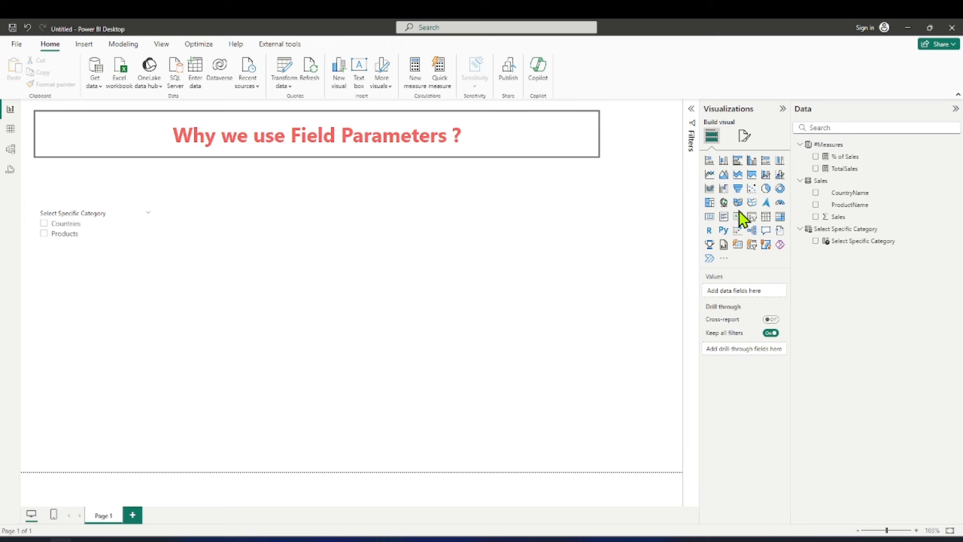
click(738, 162)
drag(135, 347, 254, 348)
drag(280, 385, 565, 484)
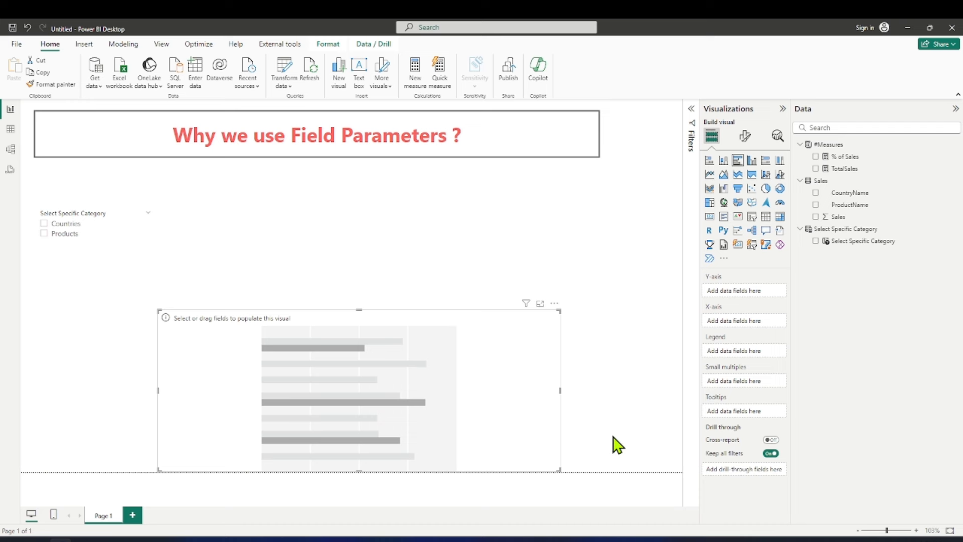
click(816, 193)
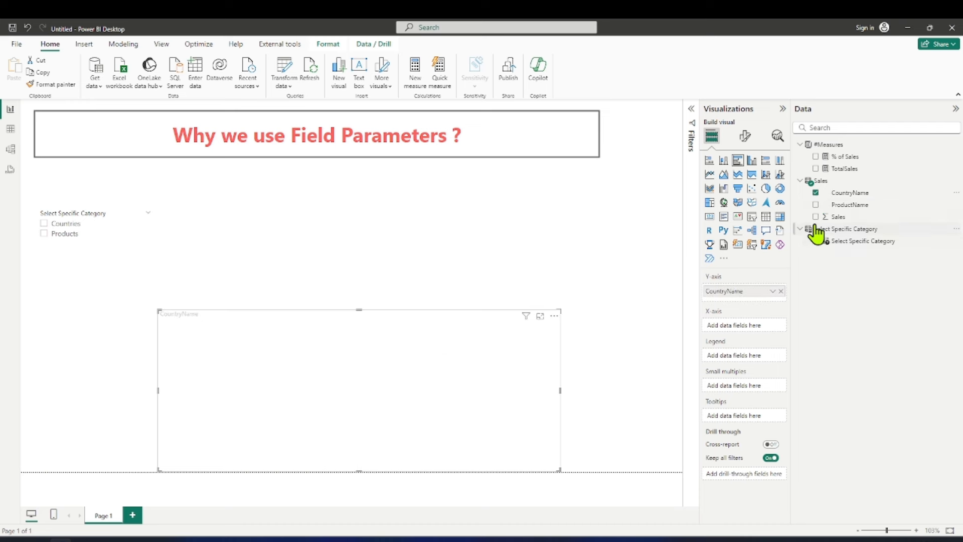
click(816, 216)
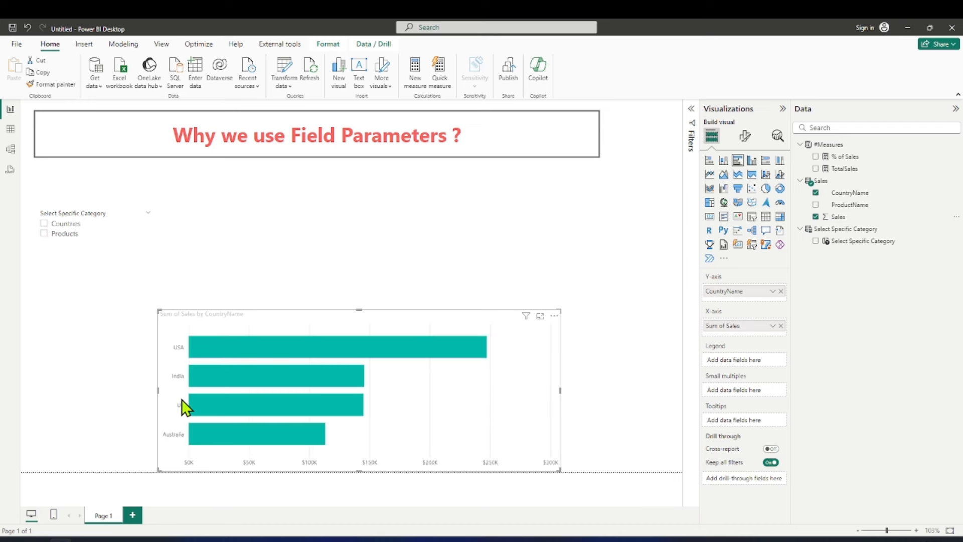
Select Countries and then Products in the Select Specific Category slicer to test its effect on the bar chart.
click(43, 223)
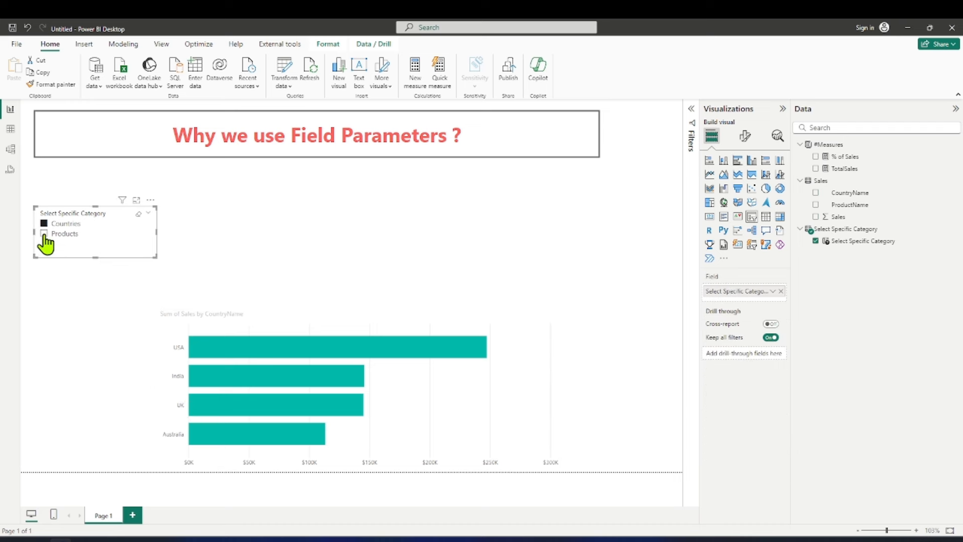
click(44, 235)
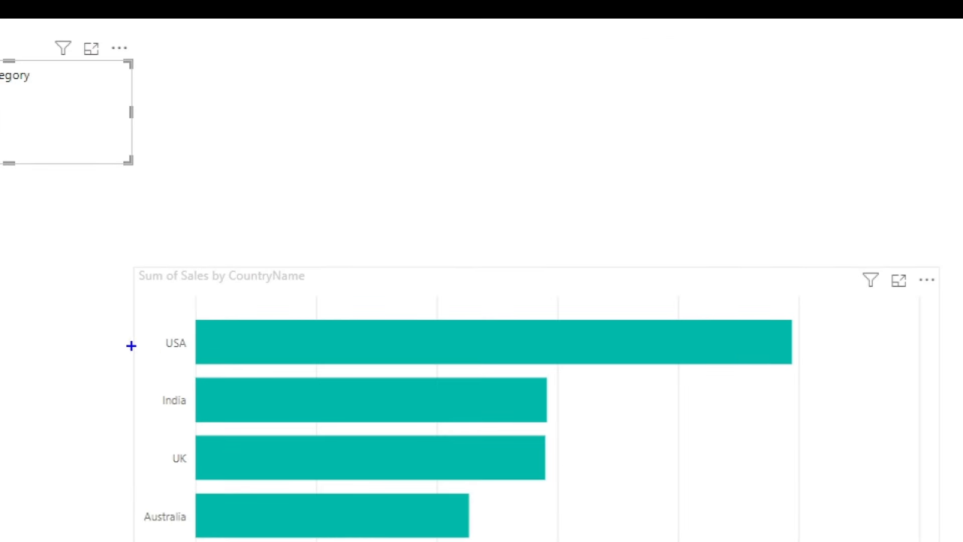
mouse_move(129, 298)
mouse_down()
mouse_move(143, 298)
mouse_move(205, 541)
mouse_up()
mouse_move(57, 327)
mouse_down()
mouse_move(111, 319)
mouse_move(101, 352)
mouse_up()
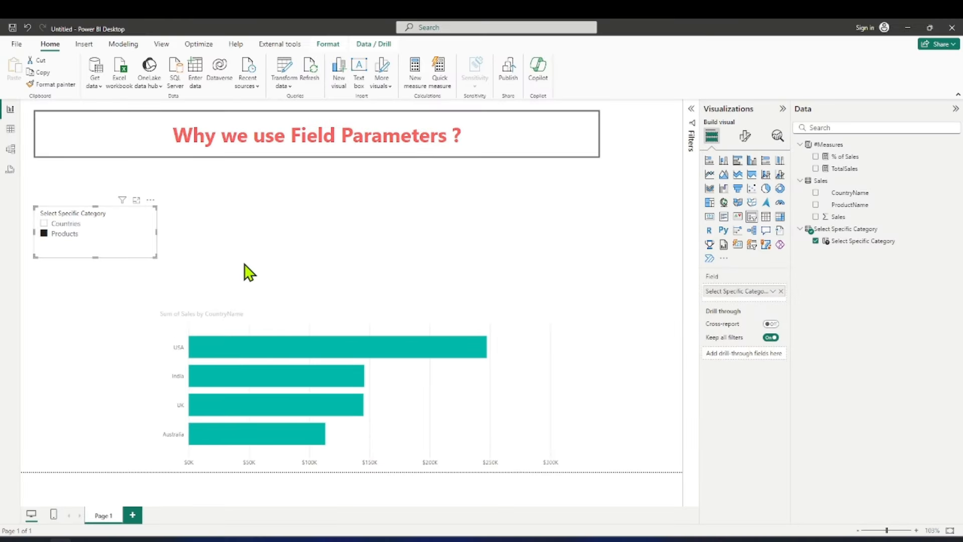
Replace CountryName on the bar chart's Y-axis with the Select Specific Category parameter field.
click(555, 413)
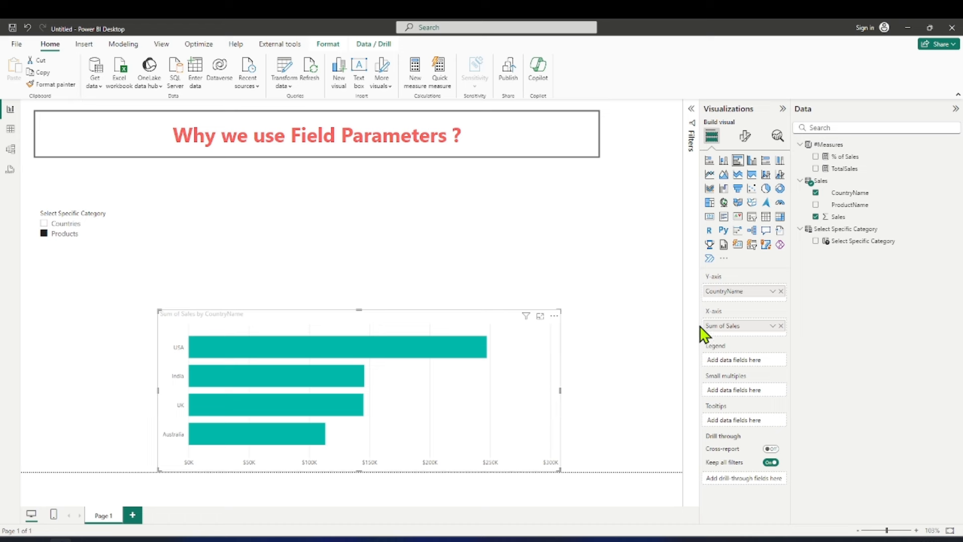
click(781, 291)
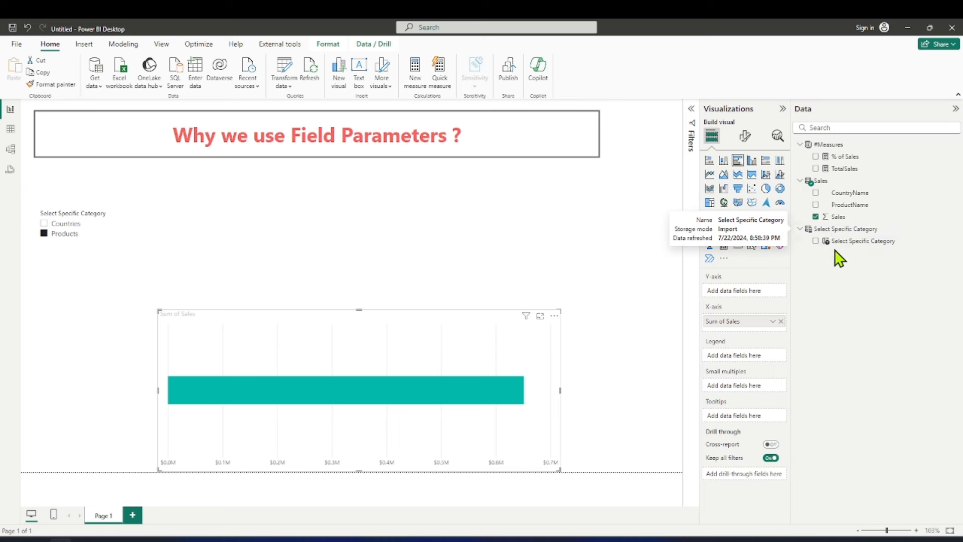
drag(840, 245, 728, 300)
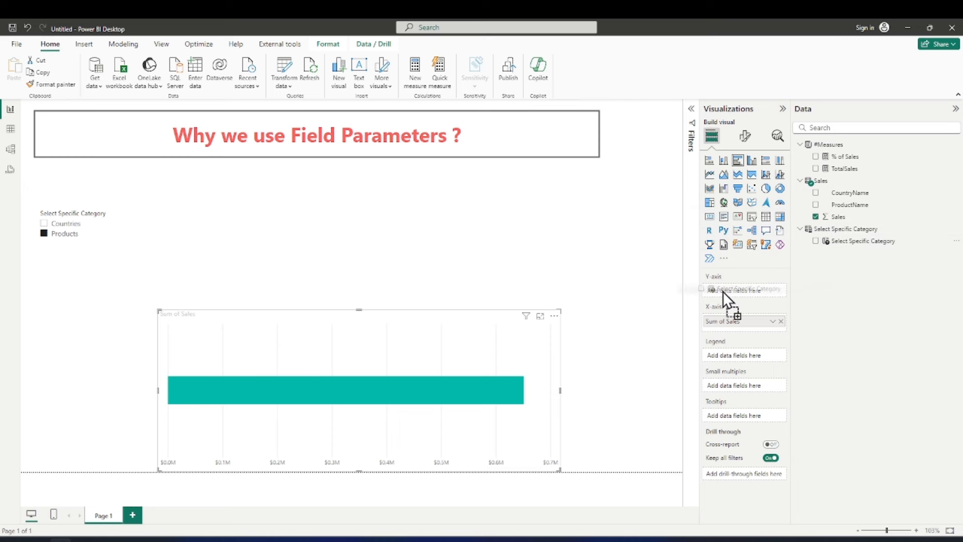